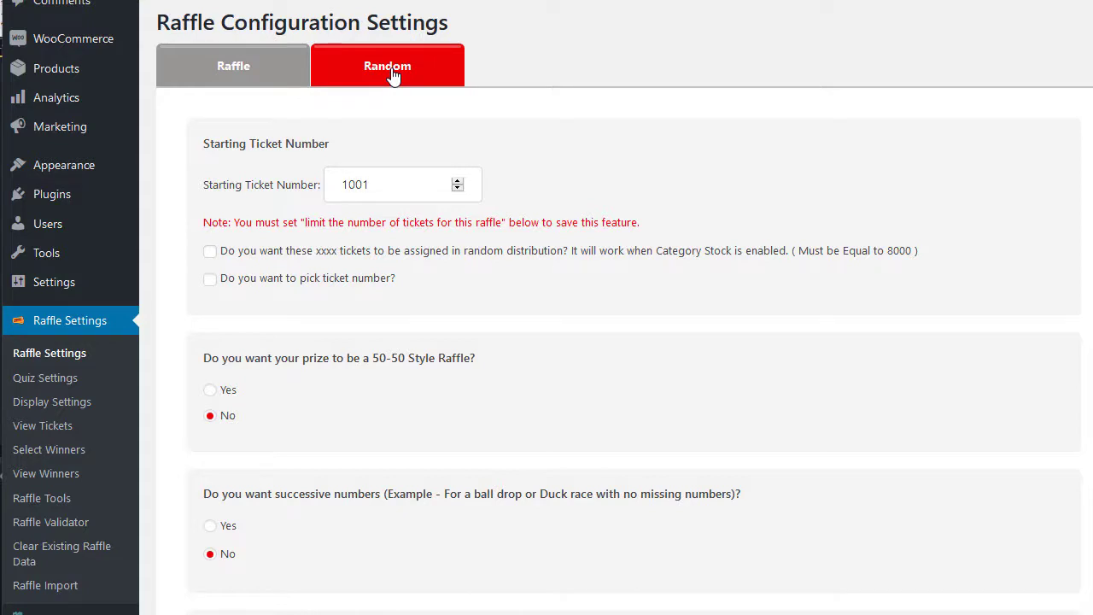
# - Enable random ticket distribution and limit raffle ticket sales to a maximum of 2500
pyautogui.click(395, 186)
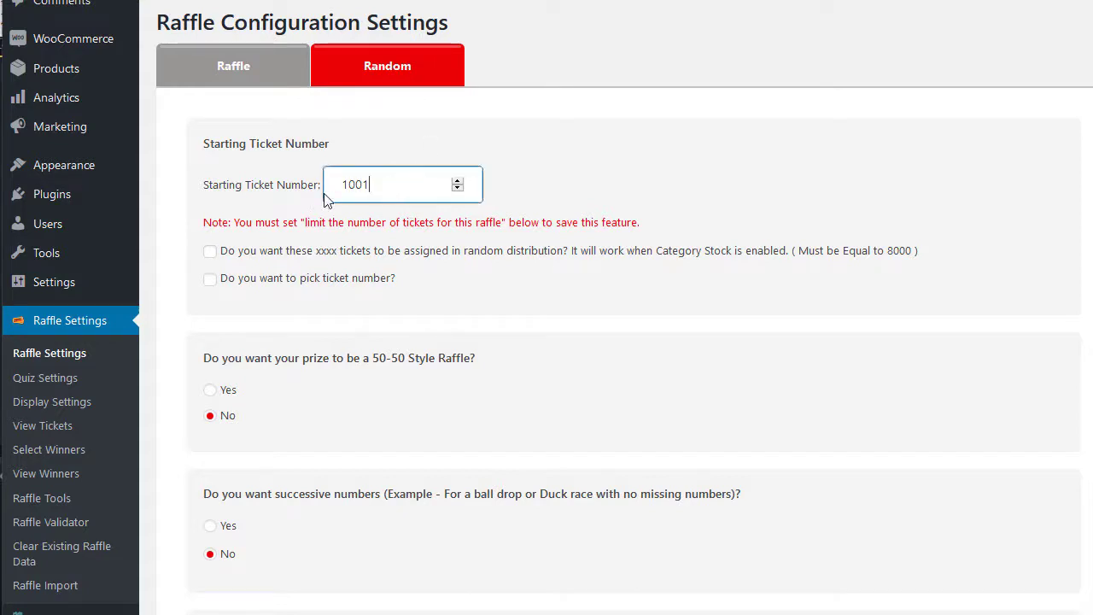
pyautogui.click(210, 254)
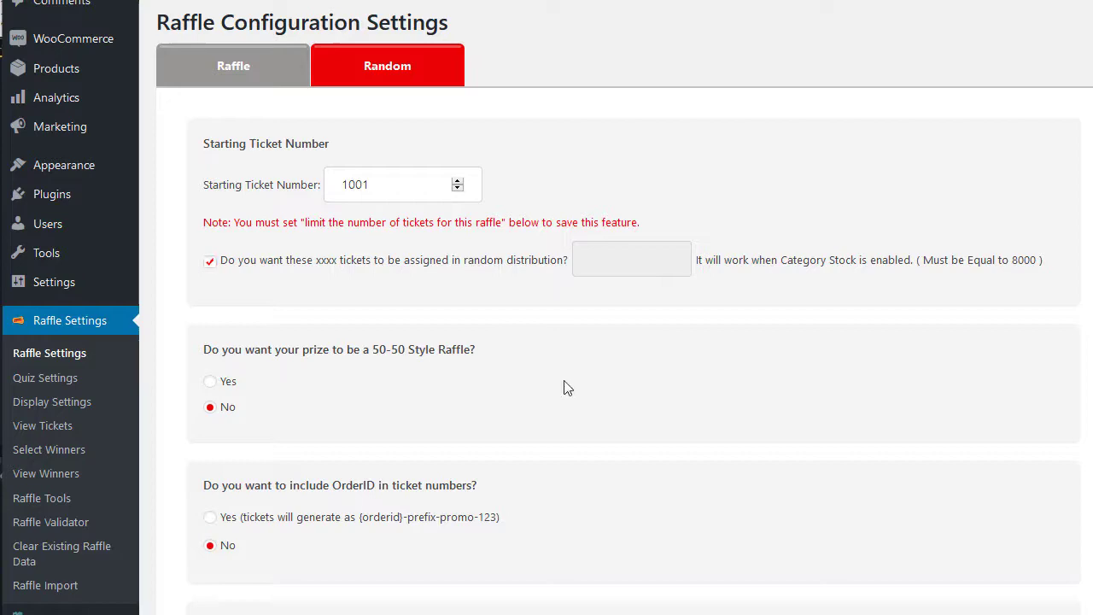
pyautogui.scroll(-2, 568, 387)
pyautogui.scroll(-13, 563, 387)
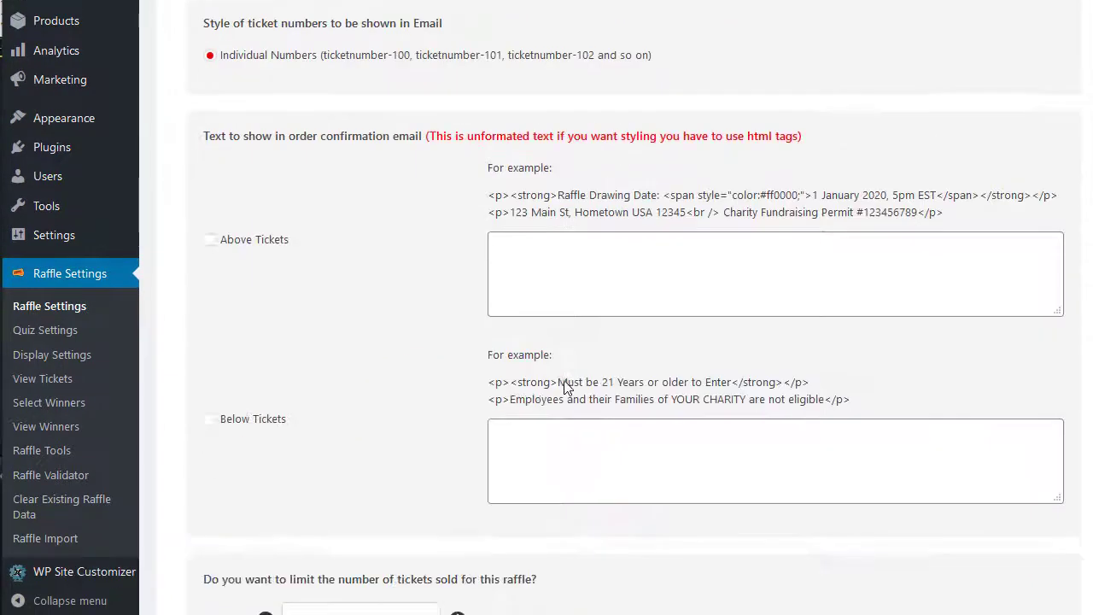
pyautogui.scroll(-1, 564, 387)
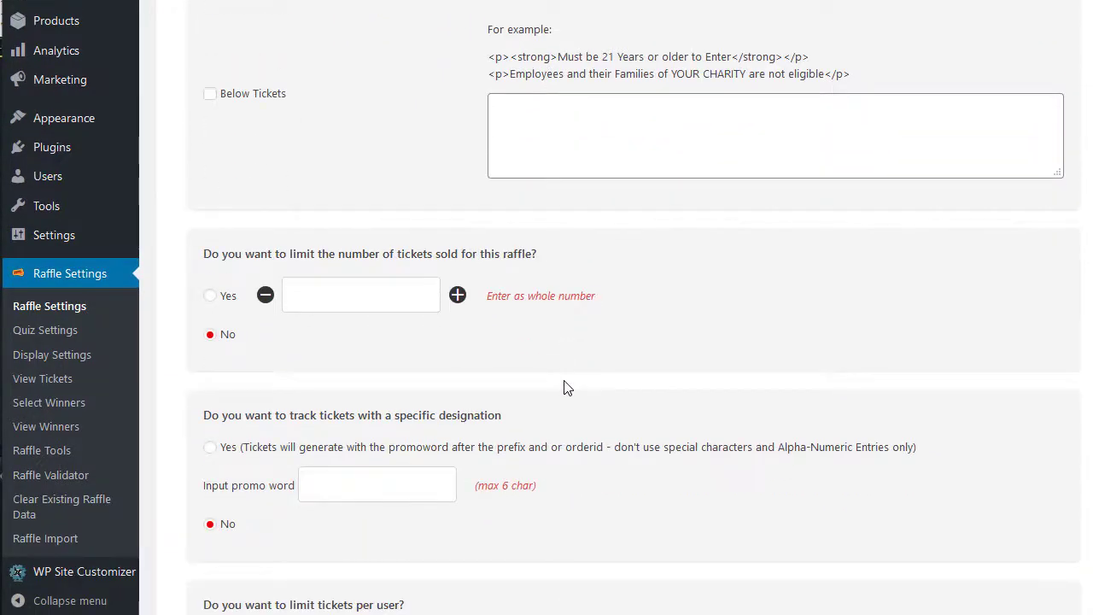
pyautogui.click(210, 296)
pyautogui.click(313, 300)
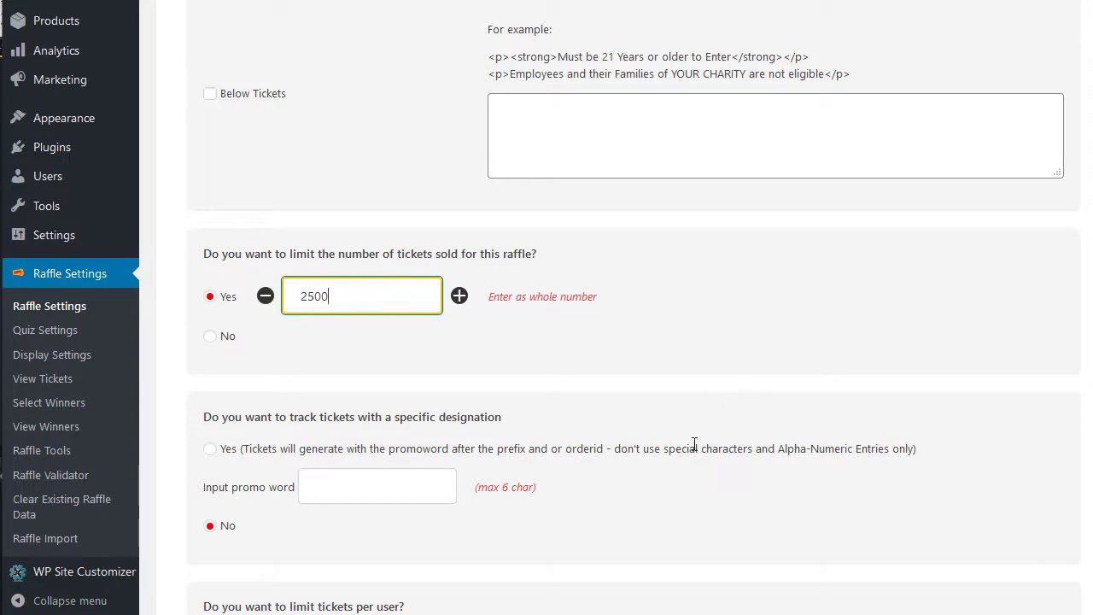
# - Turn on the ticket prefix, enter RANDOM as the prefix, and save the raffle settings
pyautogui.scroll(4, 690, 444)
pyautogui.scroll(4, 690, 444)
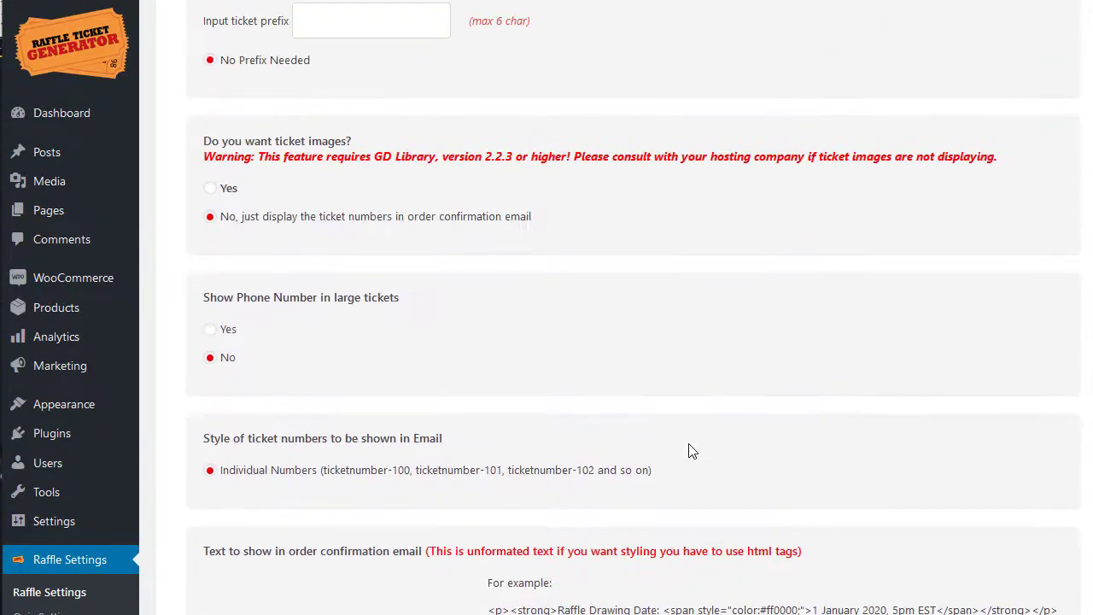
pyautogui.scroll(4, 675, 442)
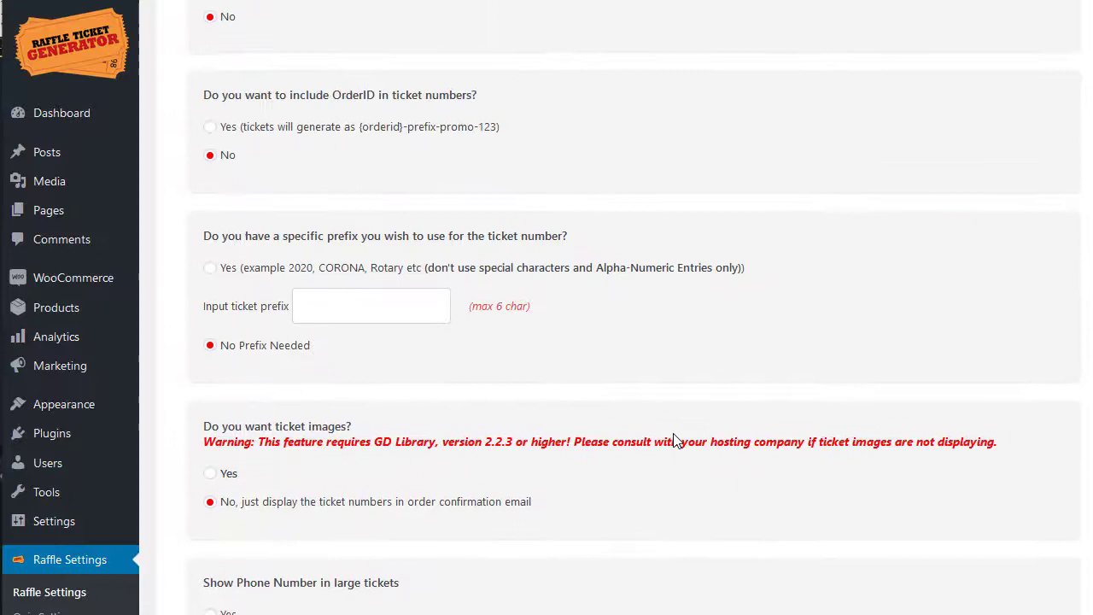
pyautogui.click(212, 399)
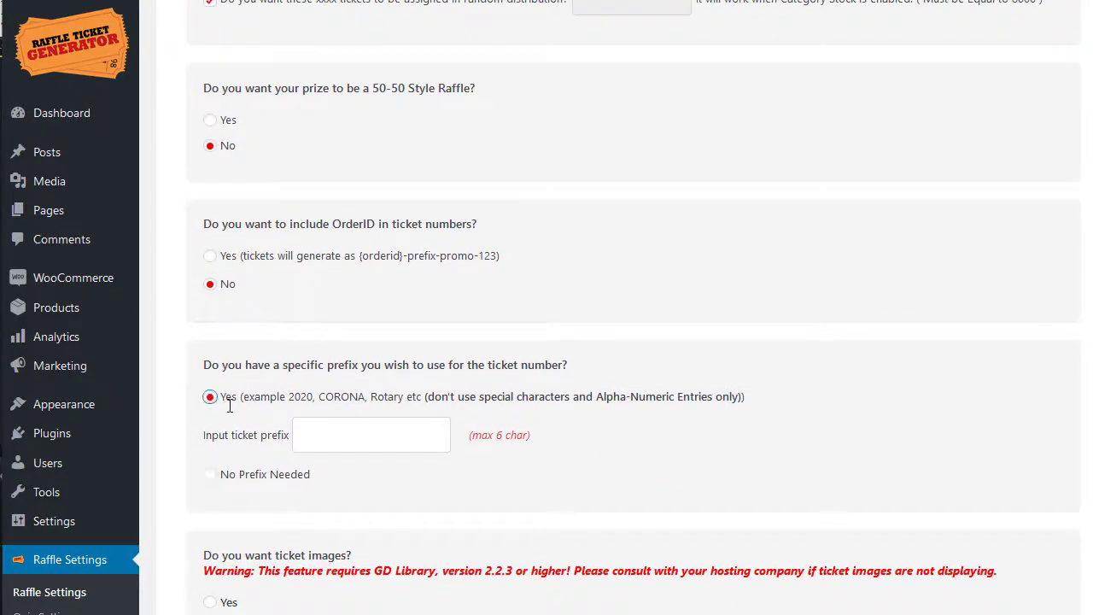
pyautogui.click(345, 439)
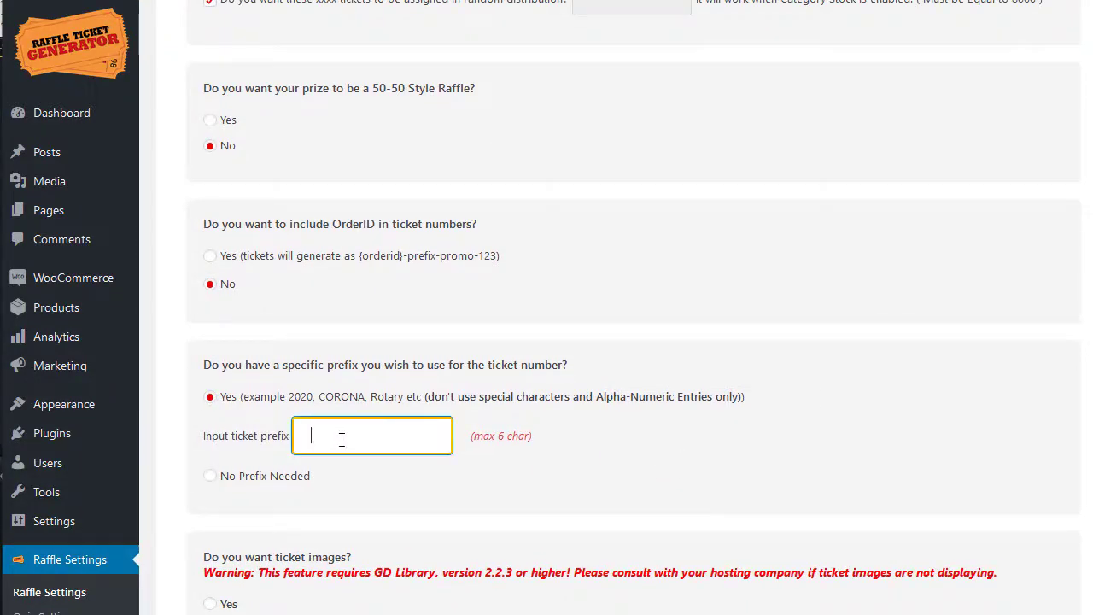
pyautogui.write('RANDOM')
pyautogui.scroll(-9, 564, 478)
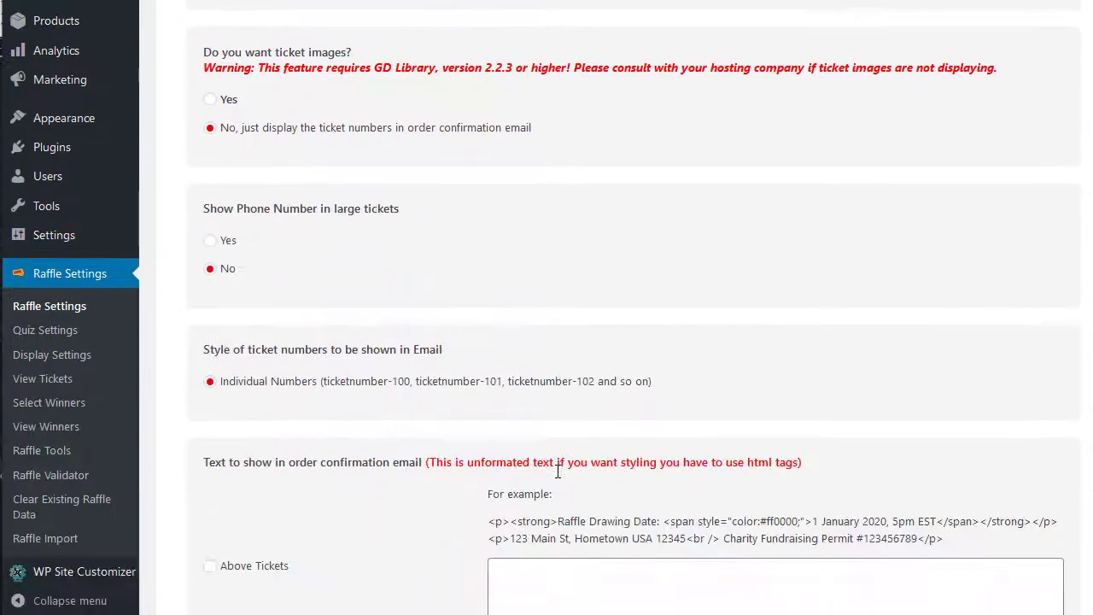
pyautogui.scroll(-9, 388, 415)
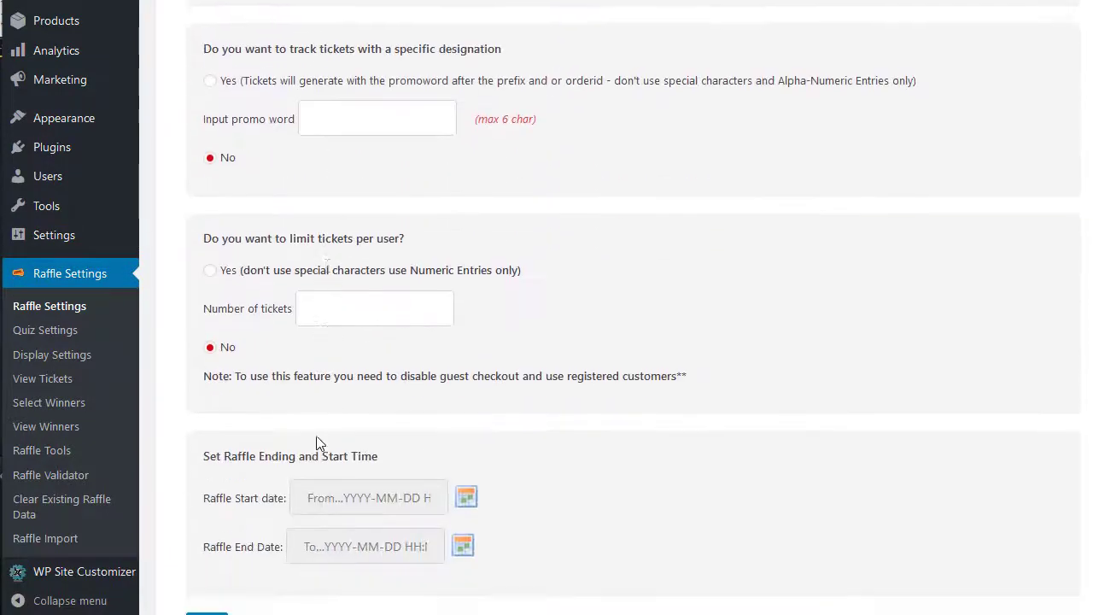
pyautogui.click(202, 527)
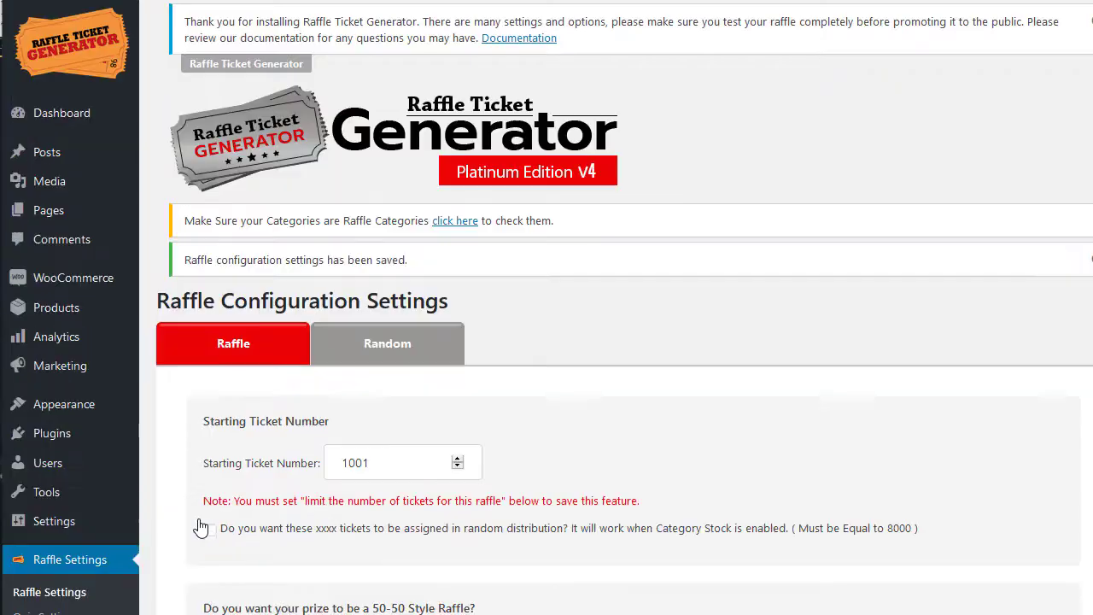
# - Edit the Random 25 Tickets product and confirm its Raffle tab gives 25 tickets at $50
pyautogui.moveTo(61, 310)
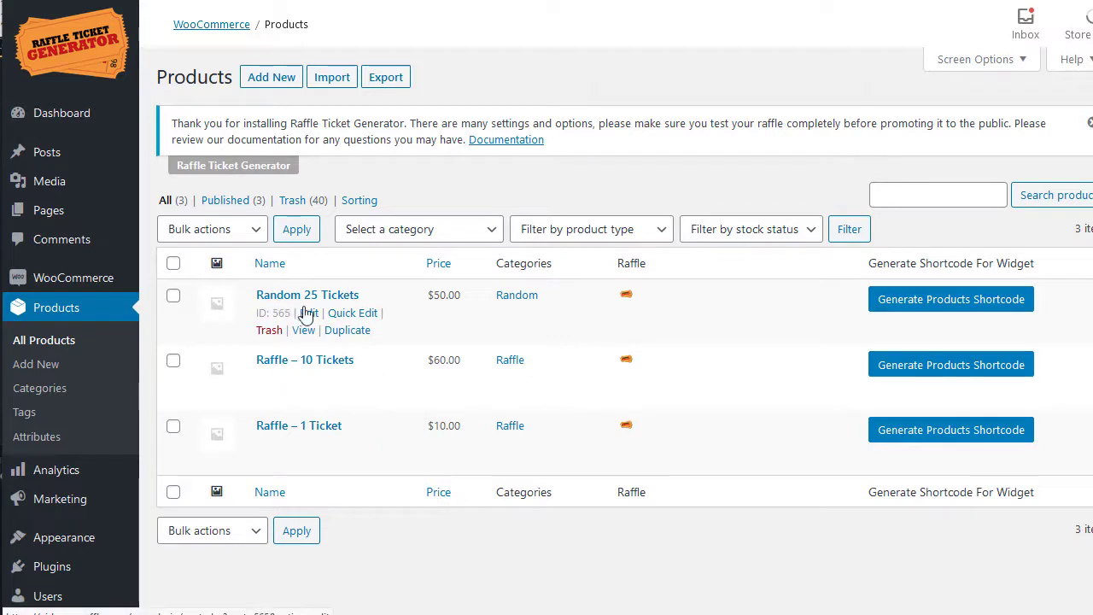
pyautogui.click(305, 313)
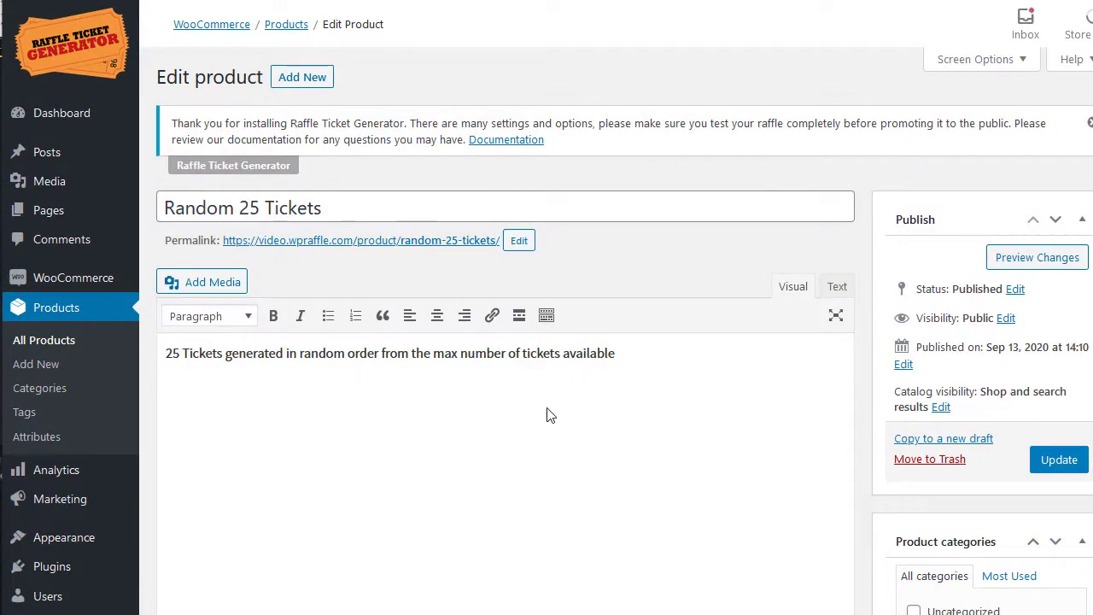
pyautogui.scroll(-3, 666, 424)
pyautogui.scroll(2, 456, 268)
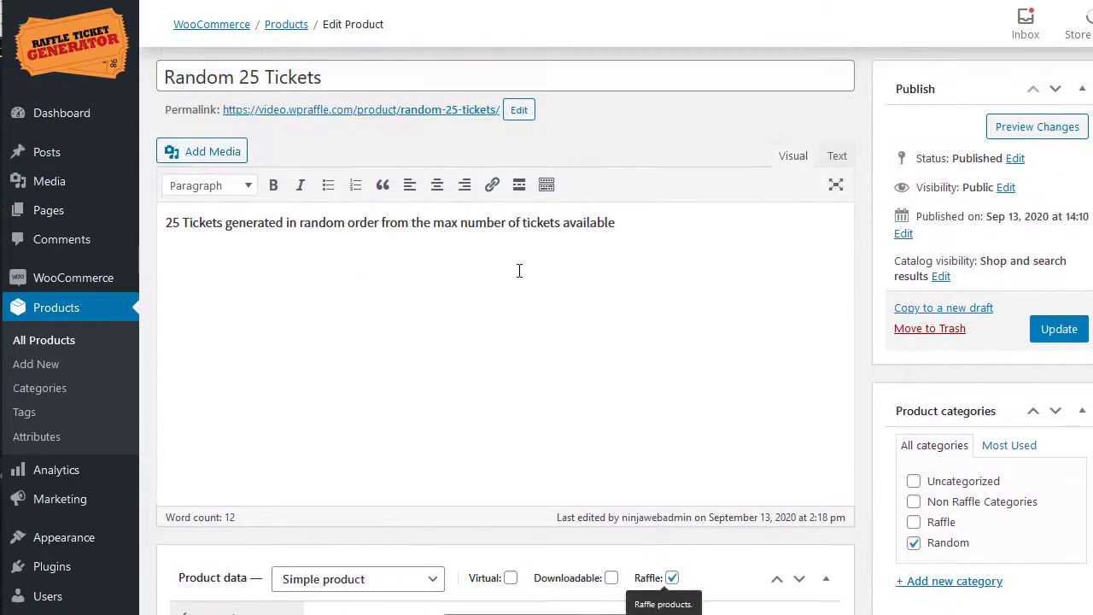
pyautogui.scroll(-2, 630, 339)
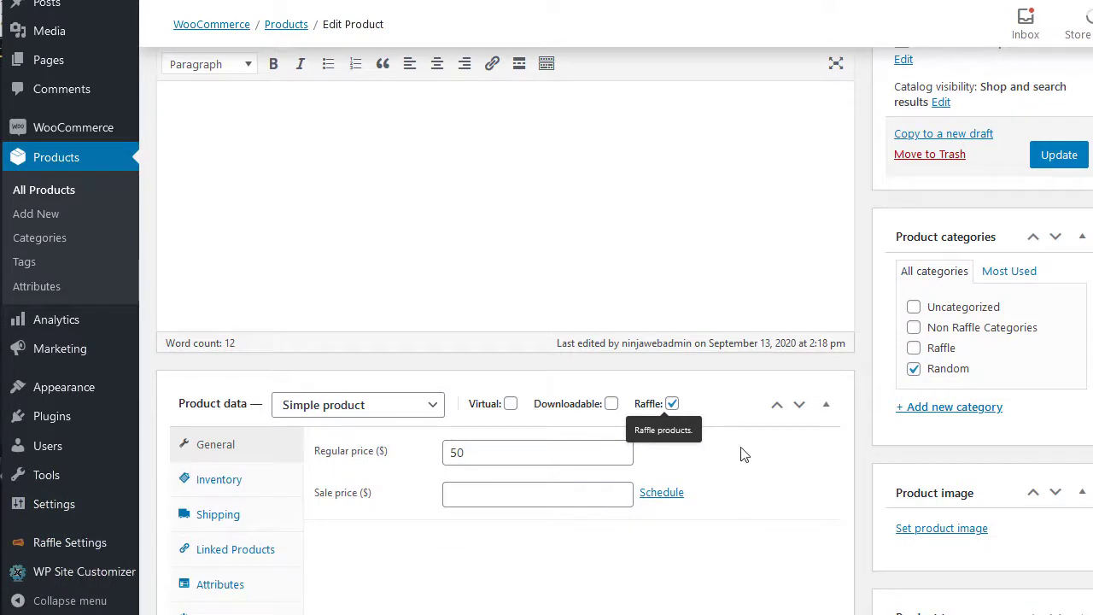
pyautogui.scroll(-1, 376, 496)
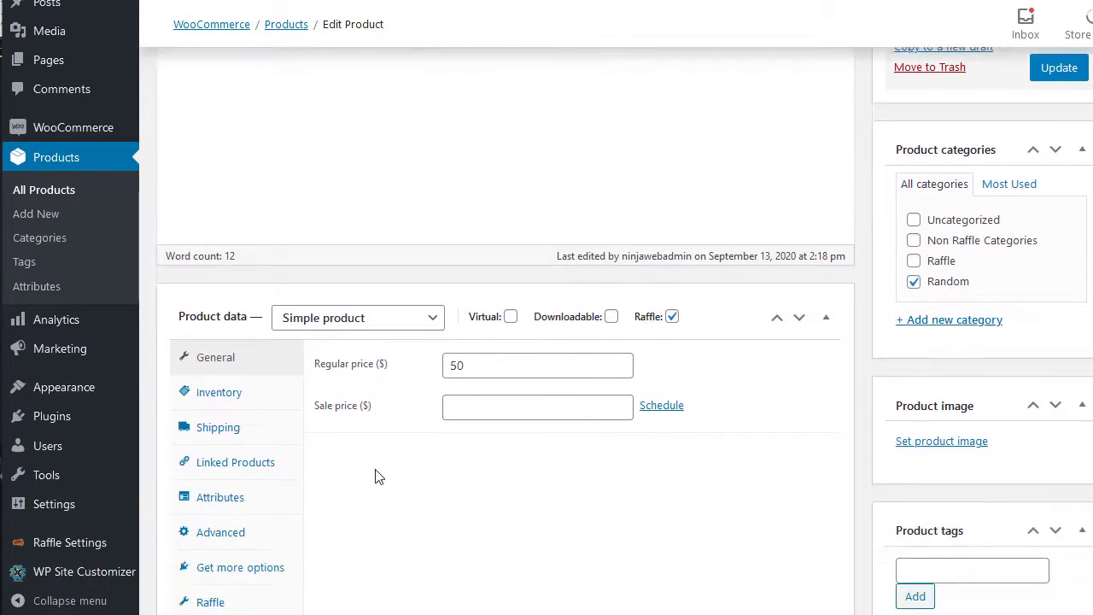
pyautogui.click(206, 603)
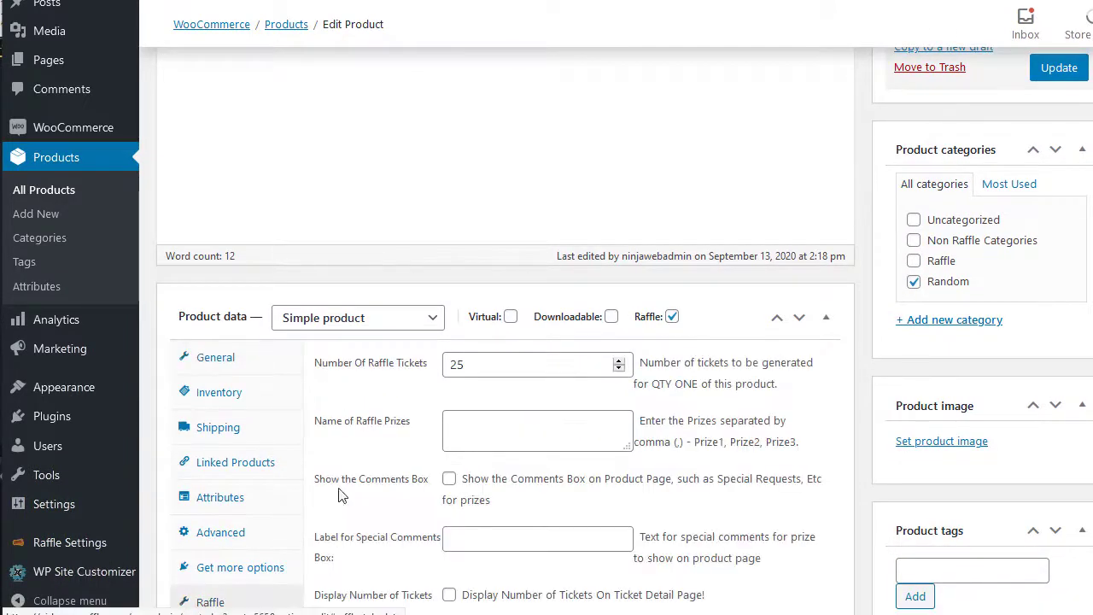
pyautogui.scroll(1, 796, 494)
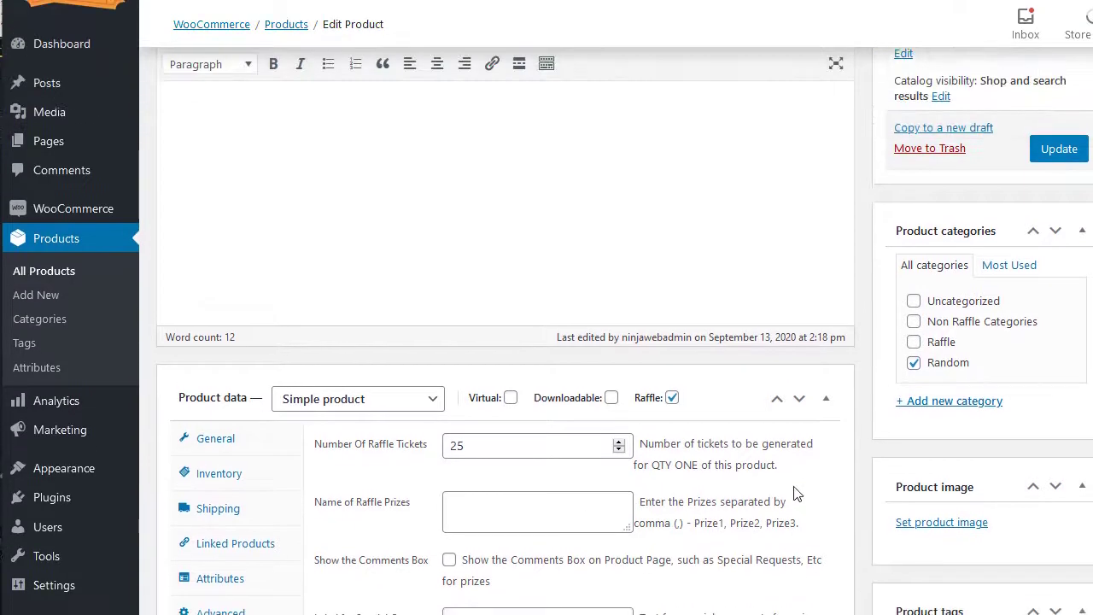
pyautogui.scroll(-5, 797, 494)
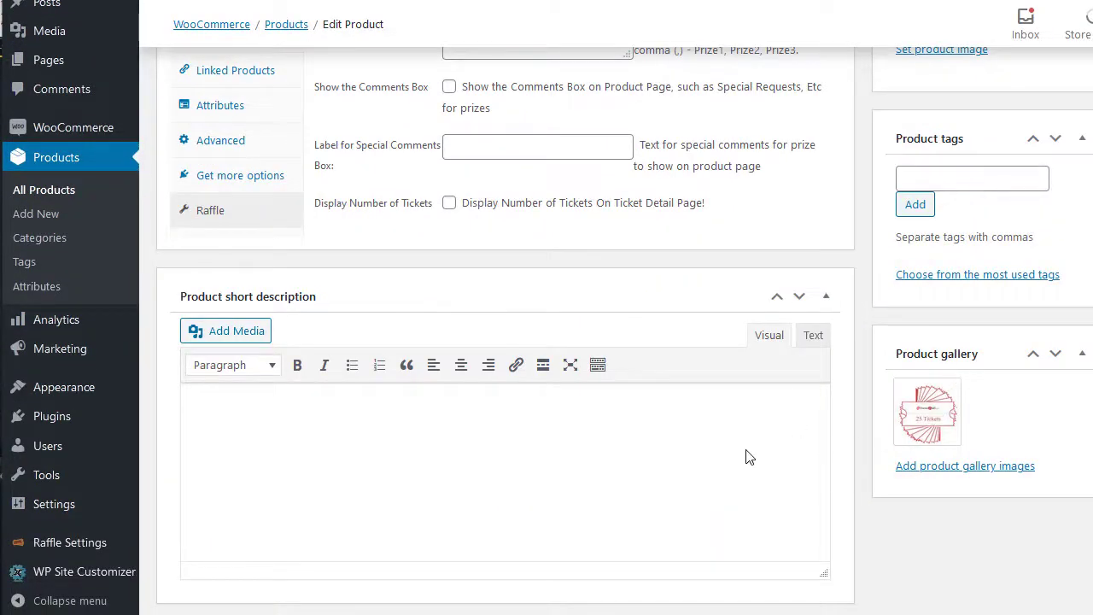
pyautogui.scroll(15, 745, 457)
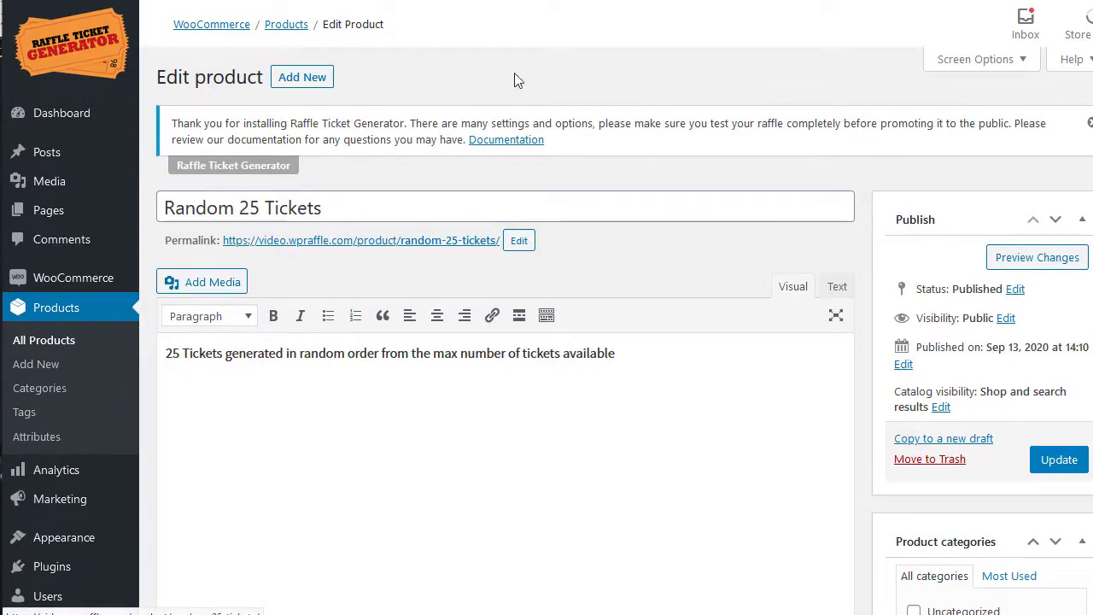
# - Switch to the Random 25 Tickets storefront page showing $50.00 and the 2500-ticket progress bar
pyautogui.hotkey('ctrl', 'Tab')
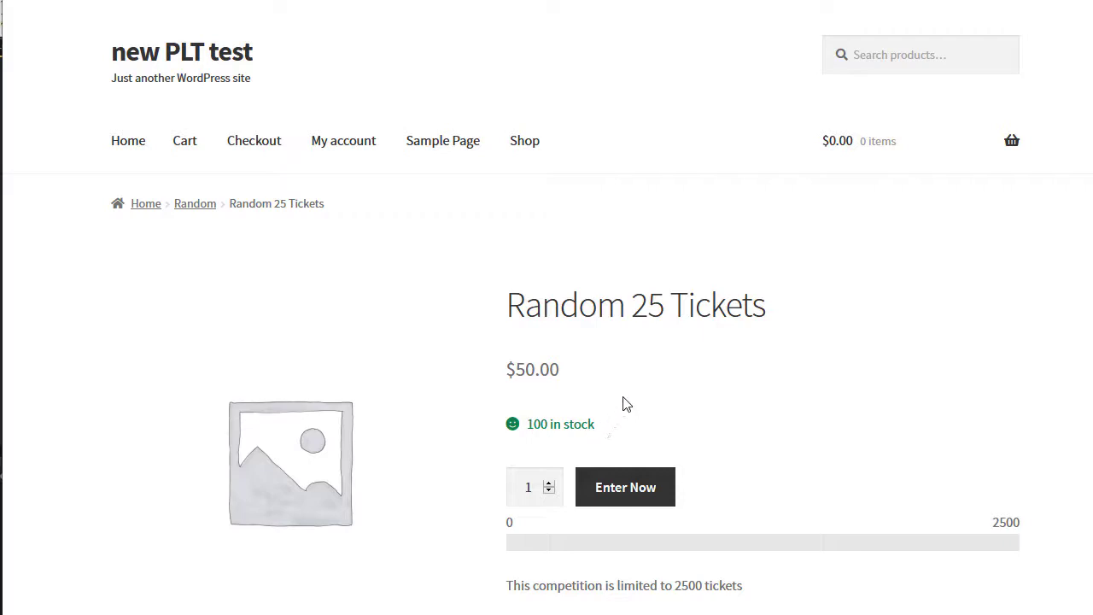
pyautogui.scroll(-1, 687, 378)
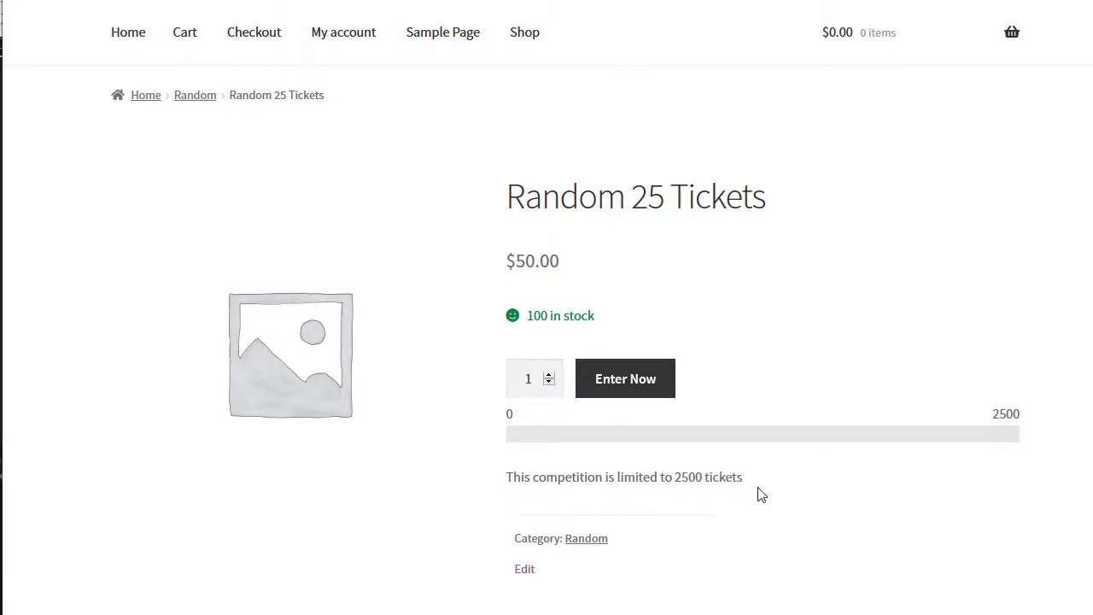
# - Add one Random 25 Tickets entry to the cart and proceed to checkout
pyautogui.click(627, 389)
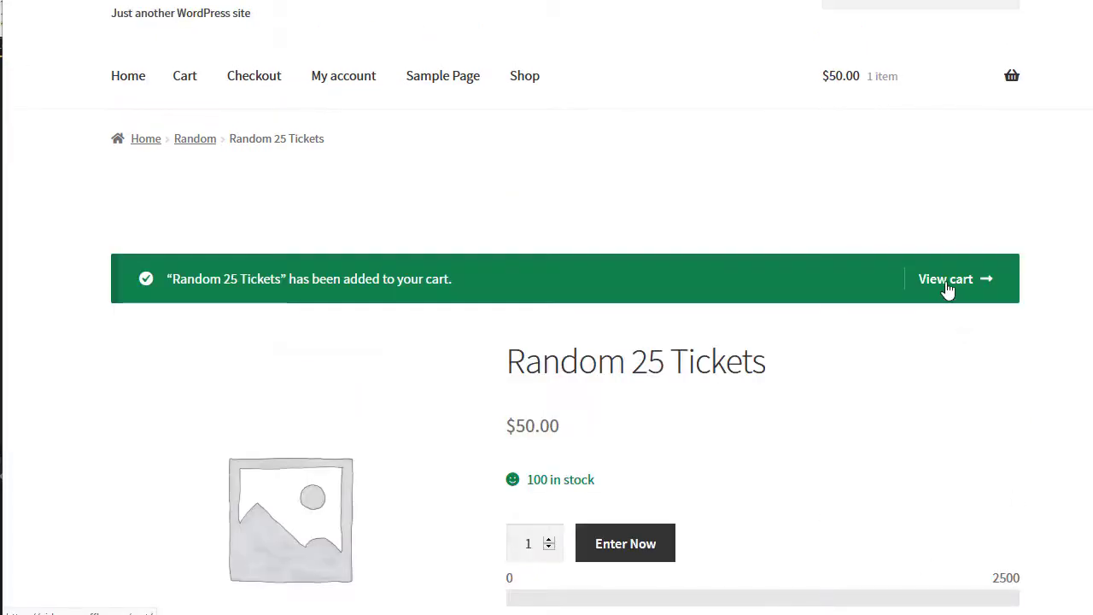
pyautogui.click(947, 289)
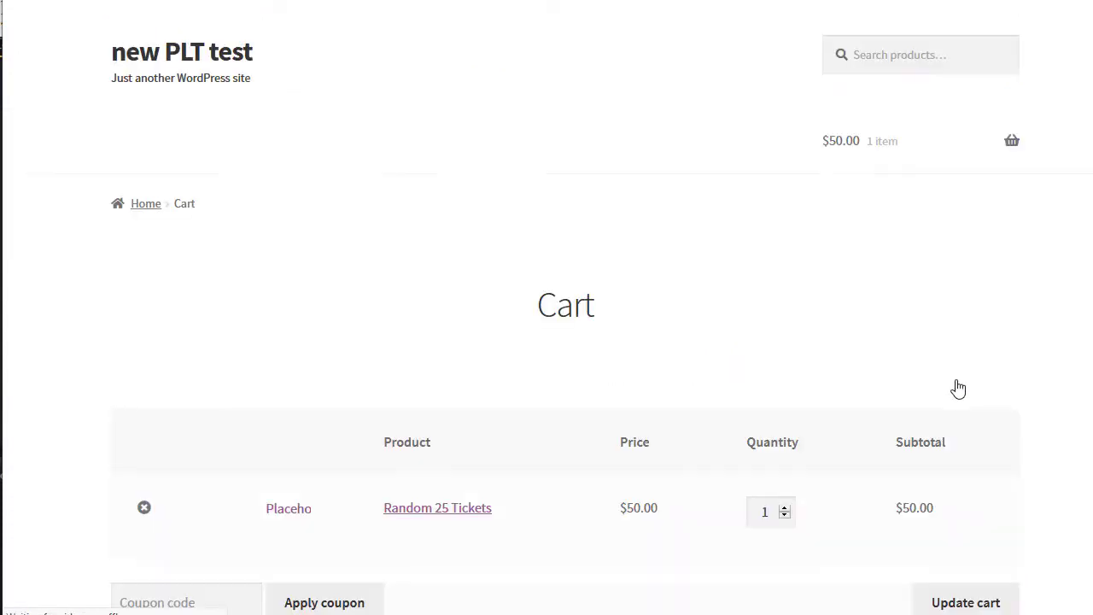
pyautogui.scroll(-5, 769, 393)
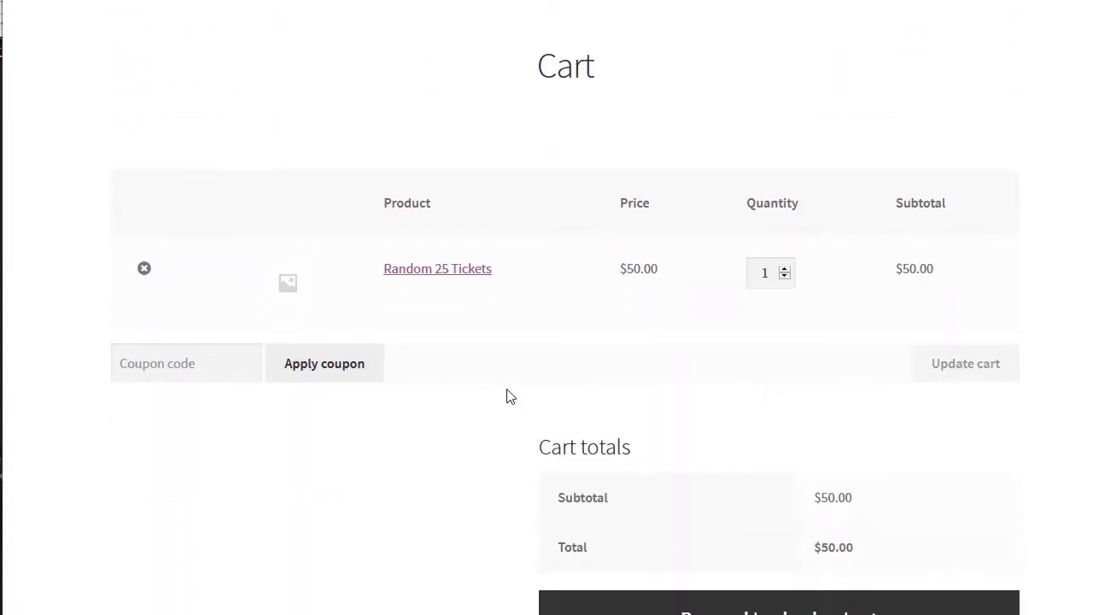
pyautogui.click(769, 427)
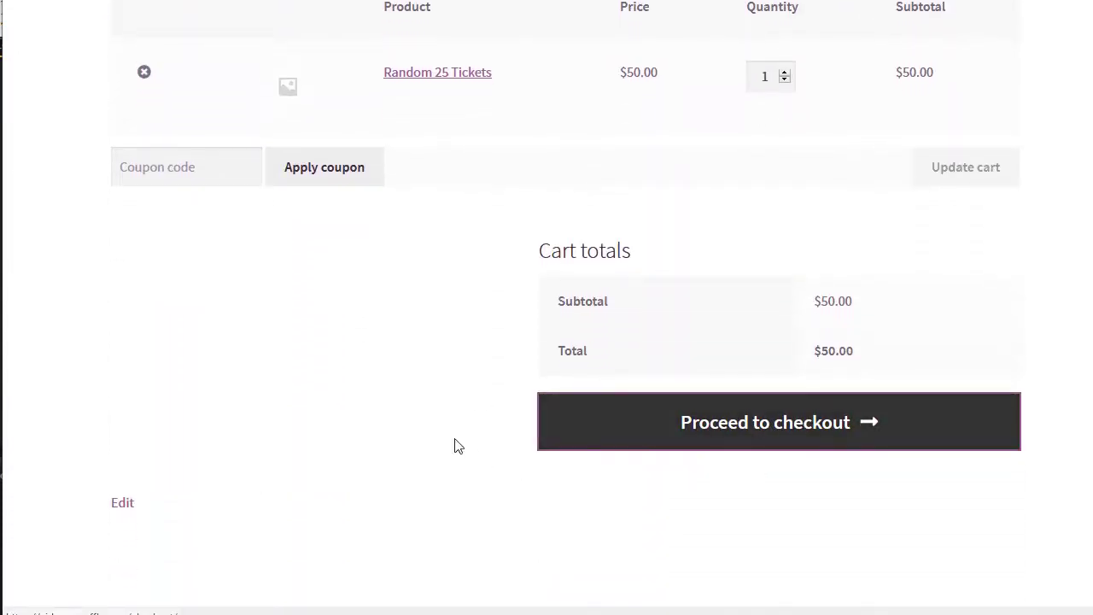
# - Replace the billing e-mail address with a different one and place the order
pyautogui.scroll(-3, 666, 491)
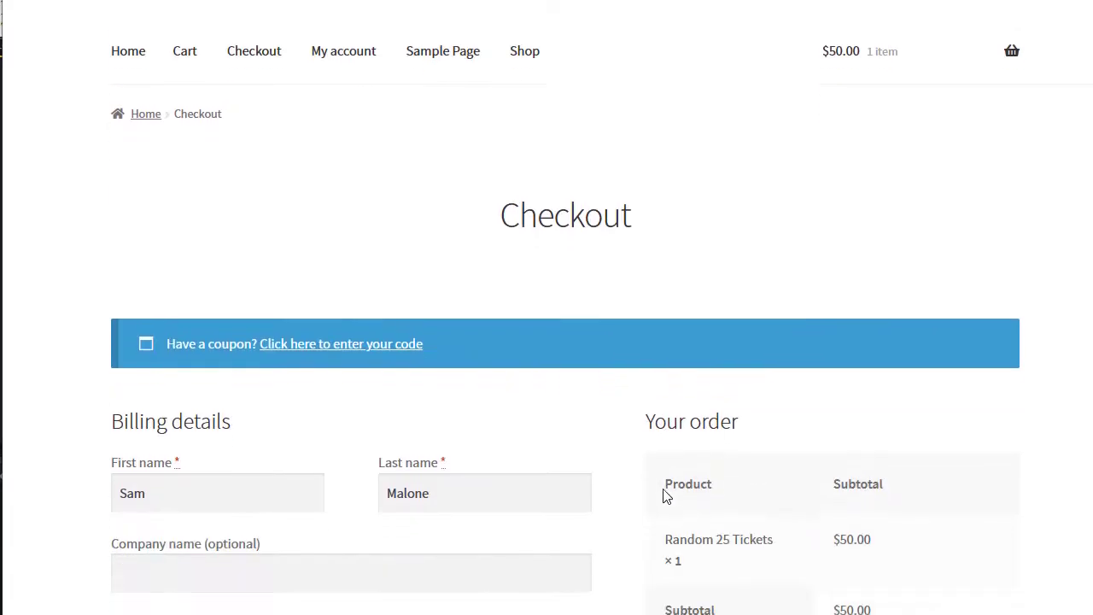
pyautogui.scroll(-5, 478, 408)
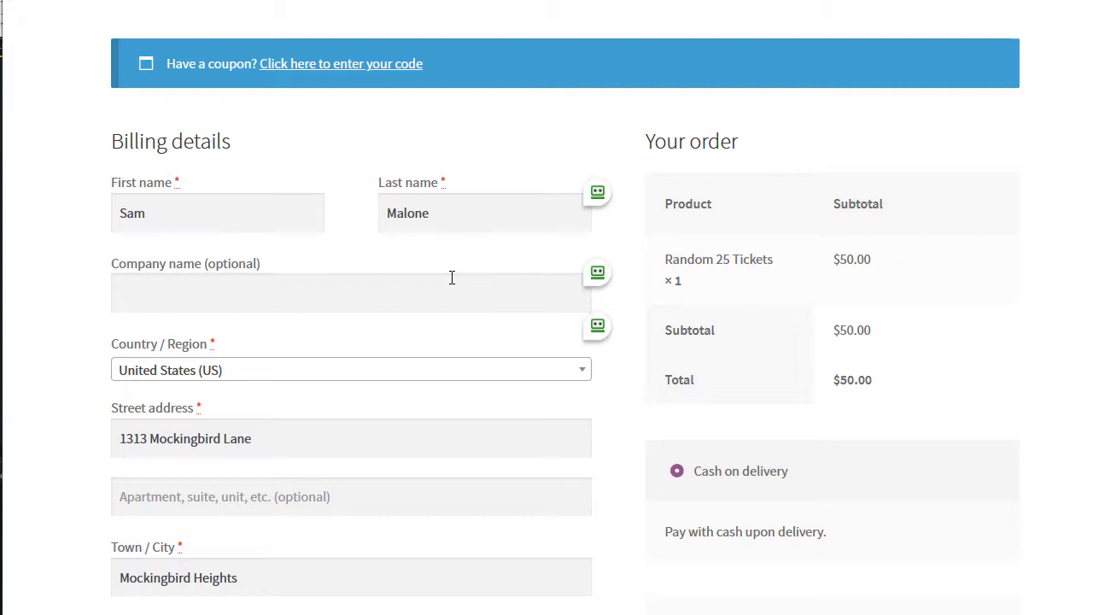
pyautogui.scroll(-10, 452, 277)
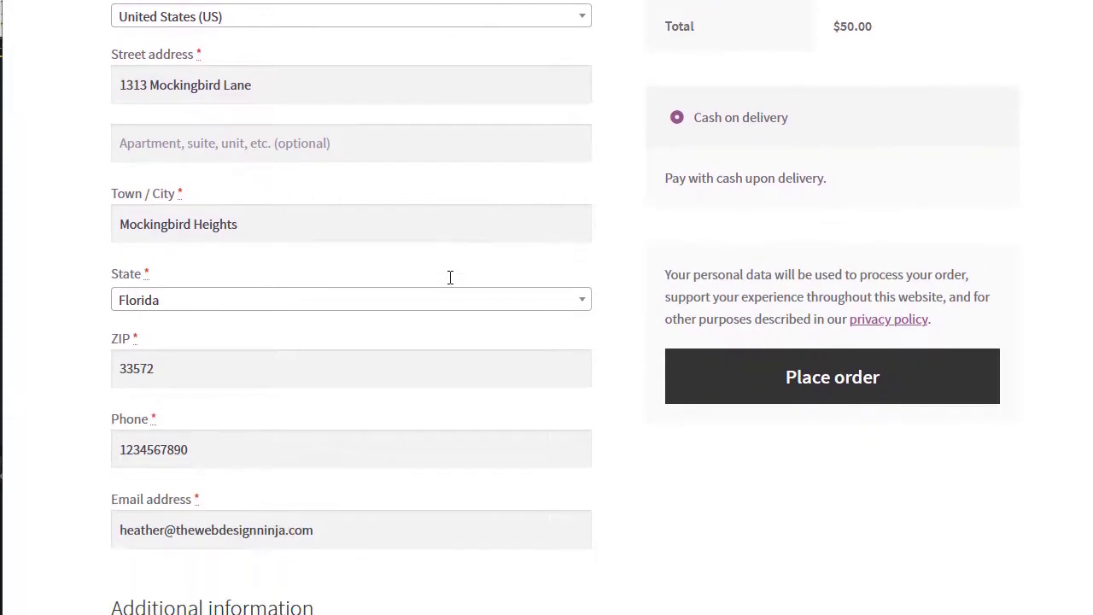
pyautogui.scroll(-3, 451, 278)
pyautogui.click(354, 236)
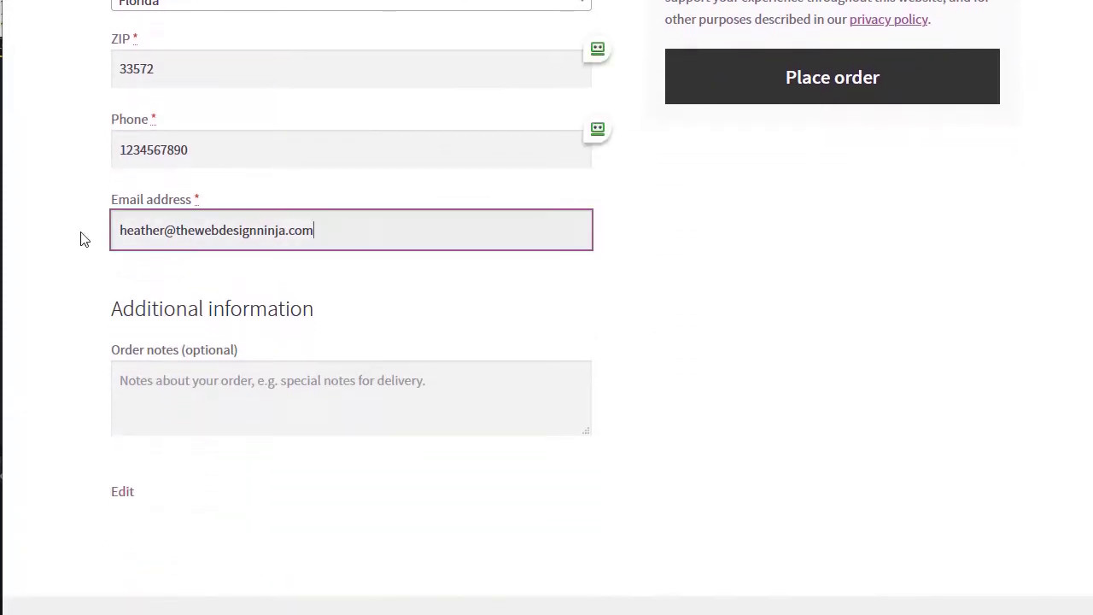
pyautogui.moveTo(339, 237); pyautogui.dragTo(51, 240)
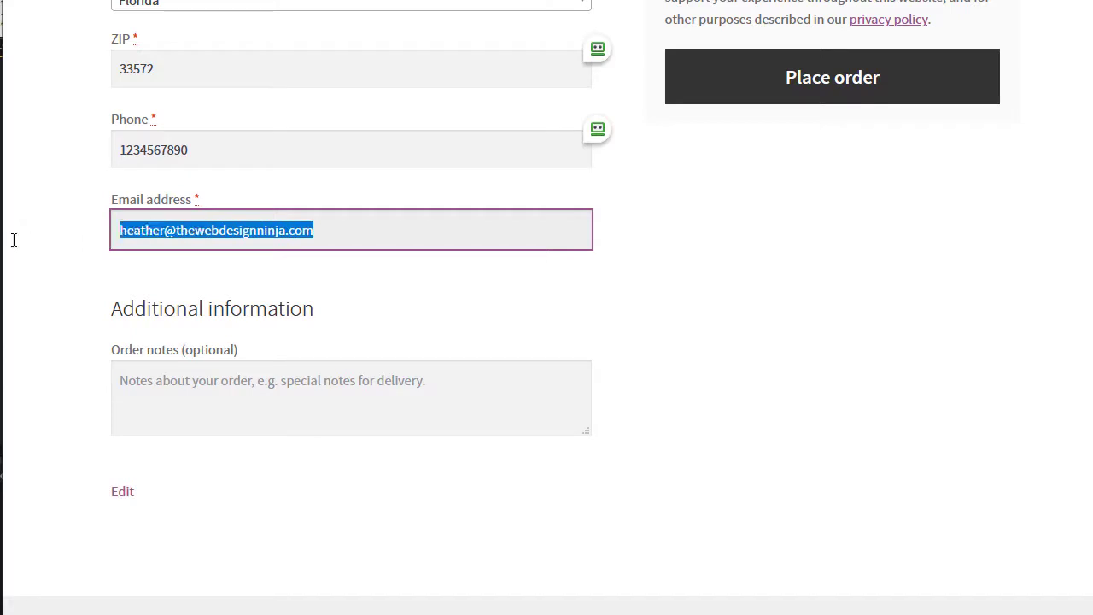
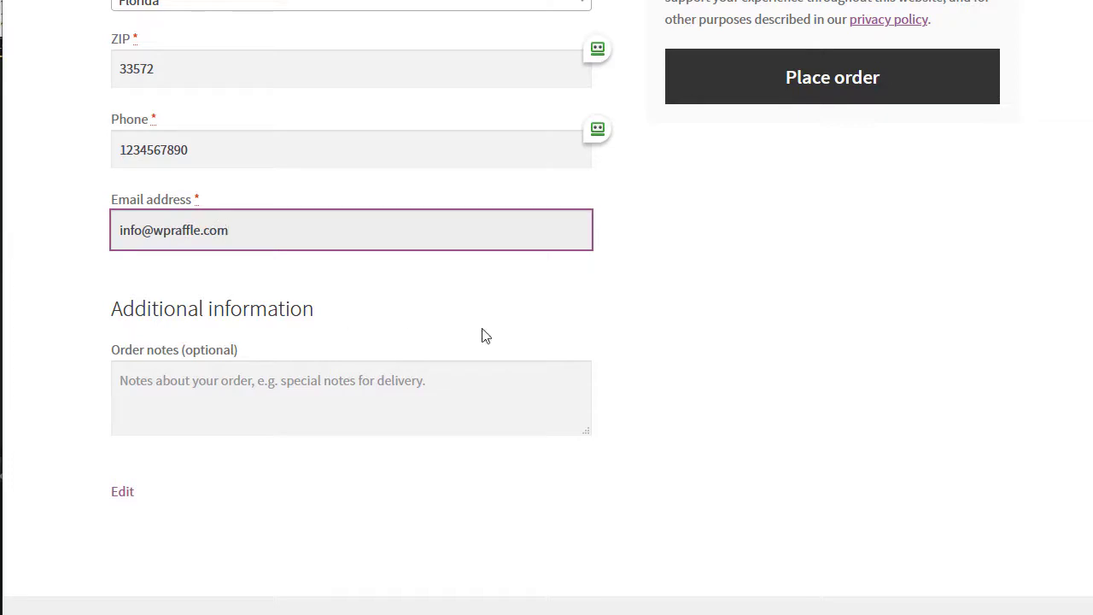
pyautogui.click(784, 94)
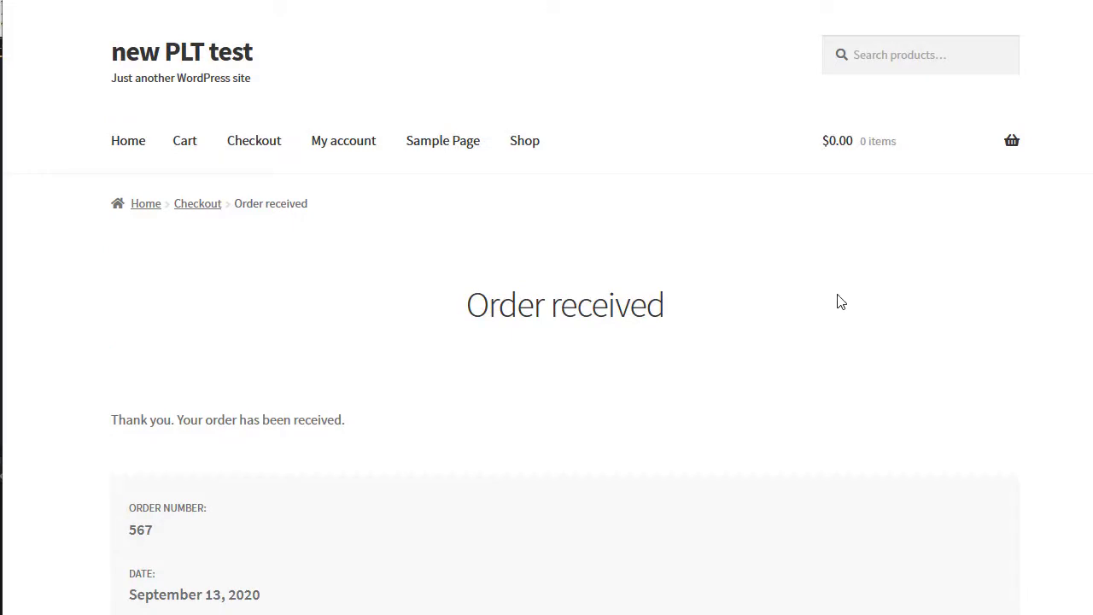
# - Scroll through the Order received page to review the RANDOM-prefixed ticket list and billing address
pyautogui.scroll(-3, 673, 337)
pyautogui.scroll(-10, 673, 338)
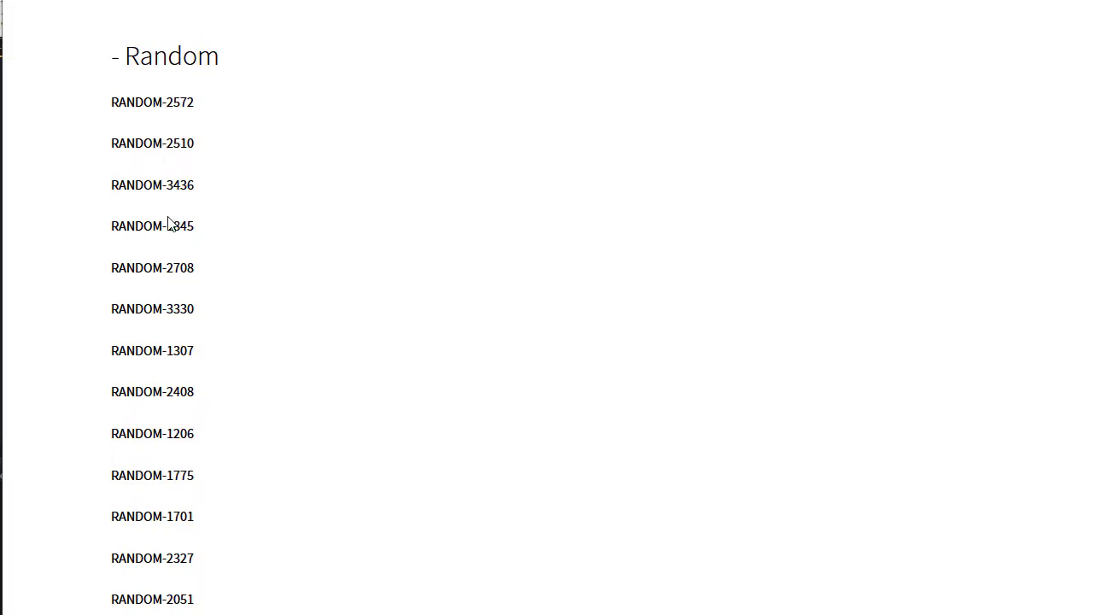
pyautogui.scroll(-8, 263, 357)
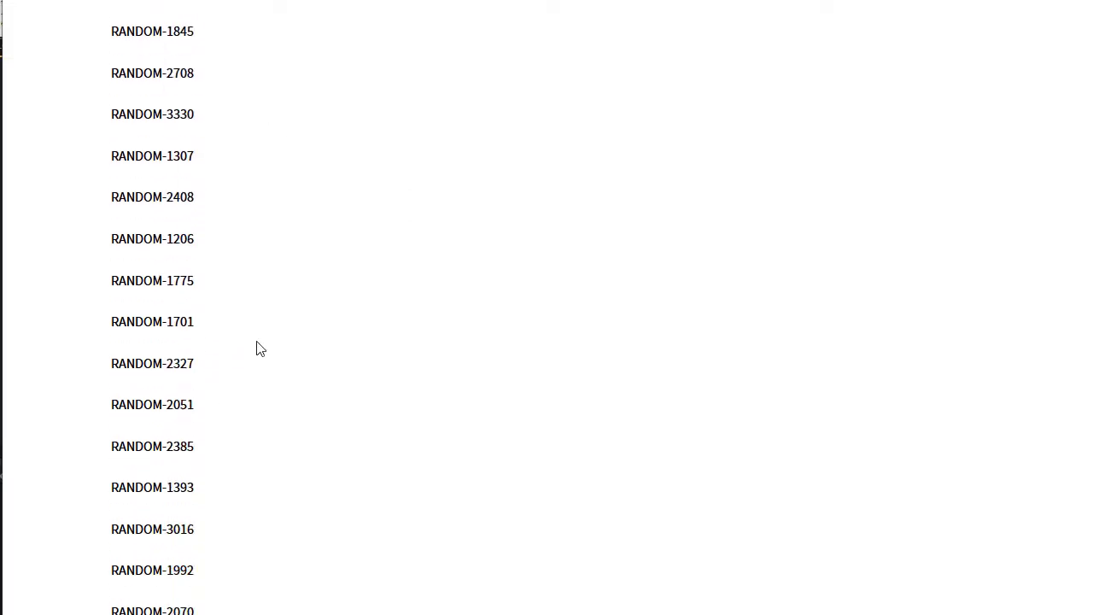
pyautogui.scroll(-3, 210, 360)
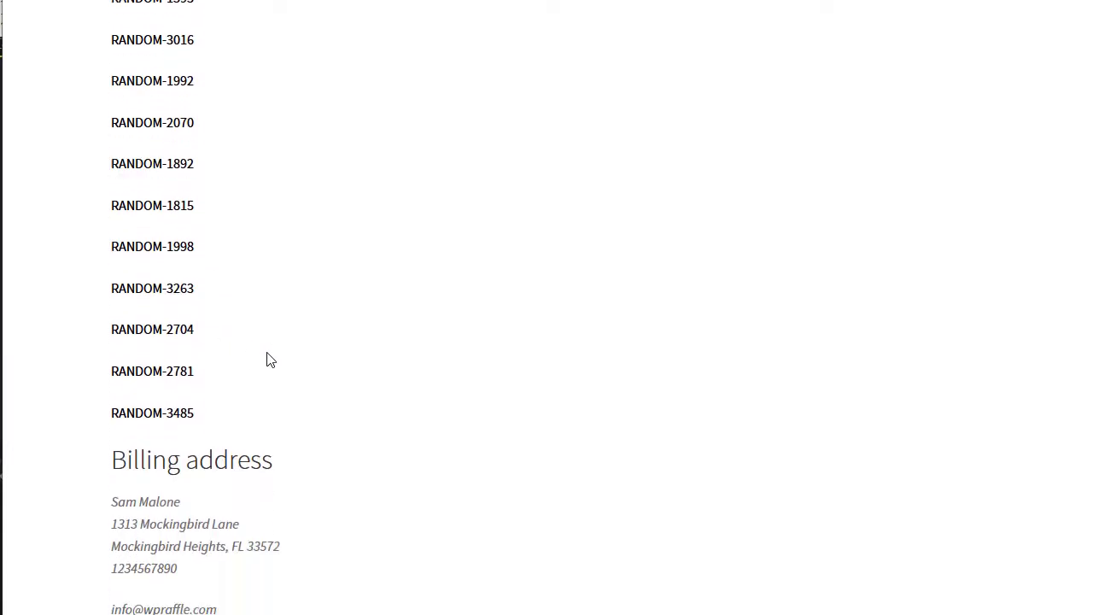
pyautogui.scroll(9, 353, 351)
pyautogui.scroll(4, 435, 363)
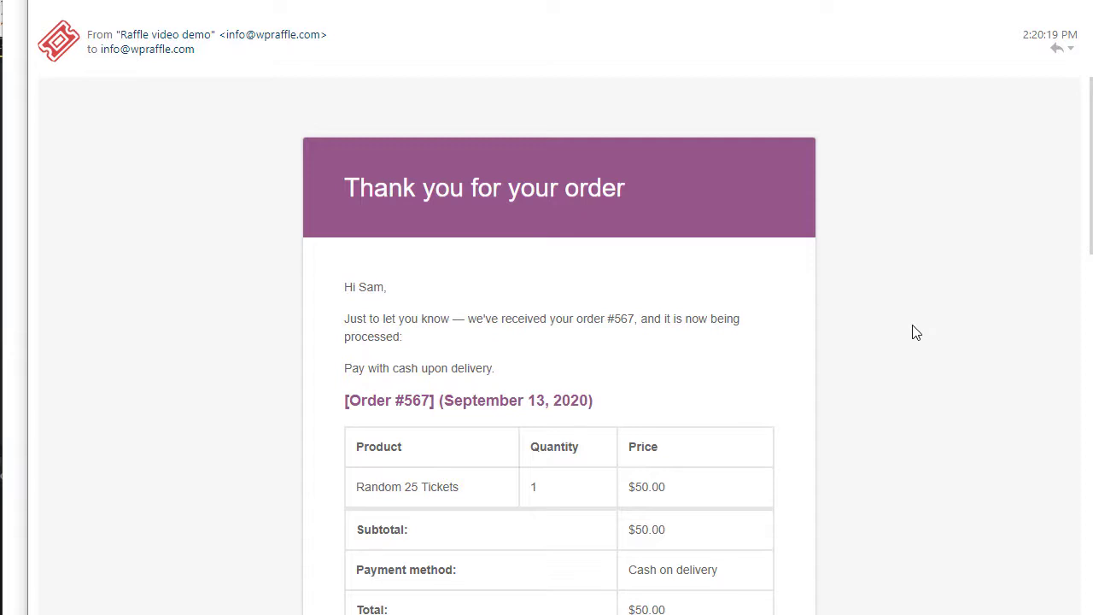
# - Scroll the order e-mail's Random section to check tickets like RANDOM-2572, RANDOM-2510 and RANDOM-3436
pyautogui.scroll(-2, 914, 332)
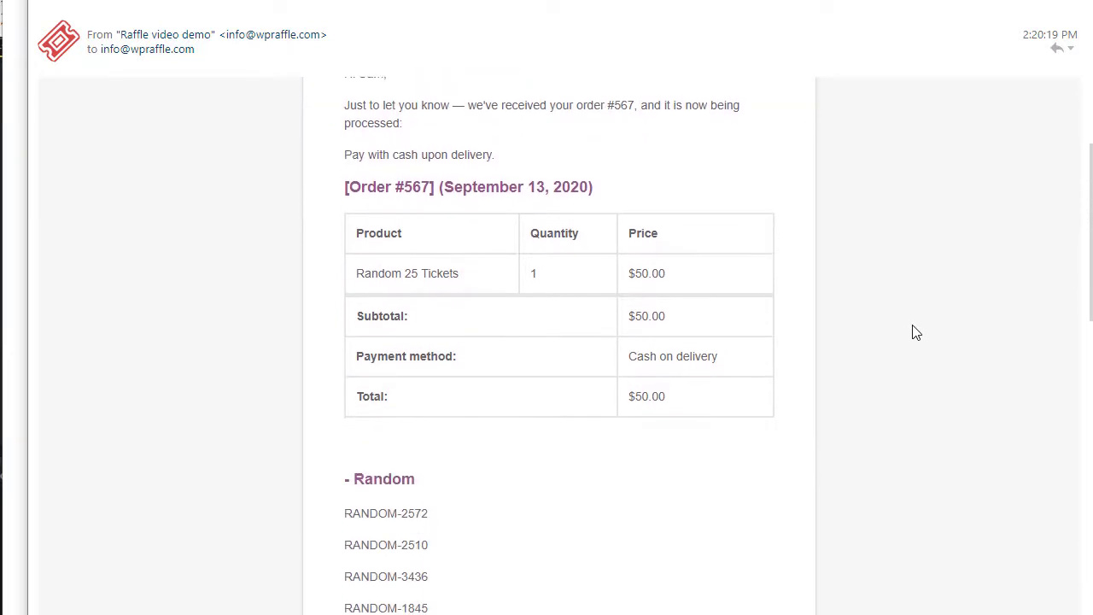
pyautogui.scroll(-3, 914, 332)
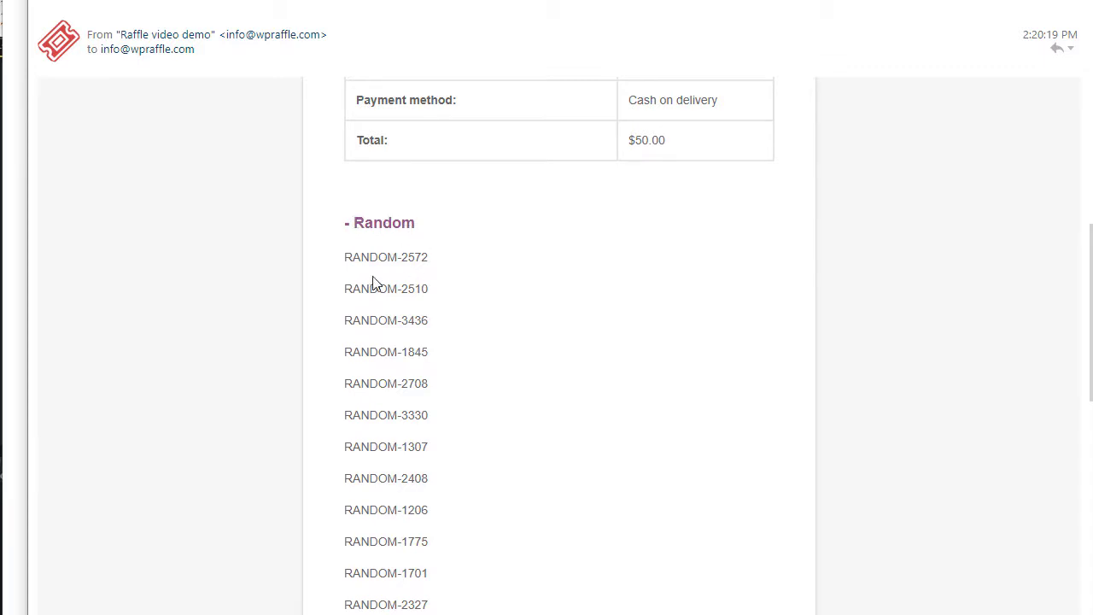
pyautogui.scroll(-4, 458, 355)
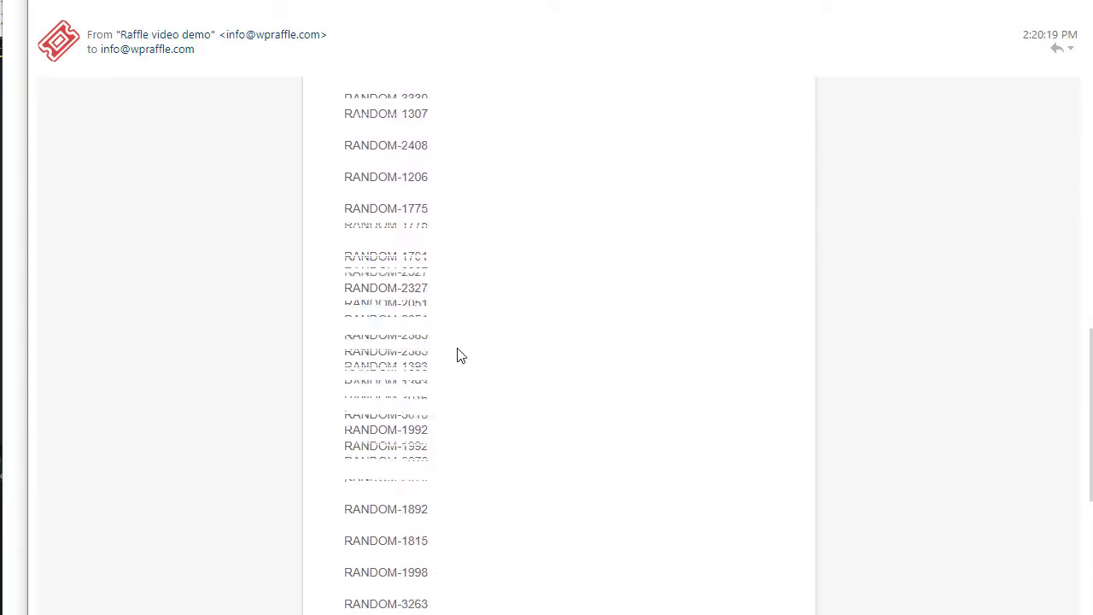
pyautogui.scroll(-3, 458, 355)
pyautogui.scroll(5, 457, 356)
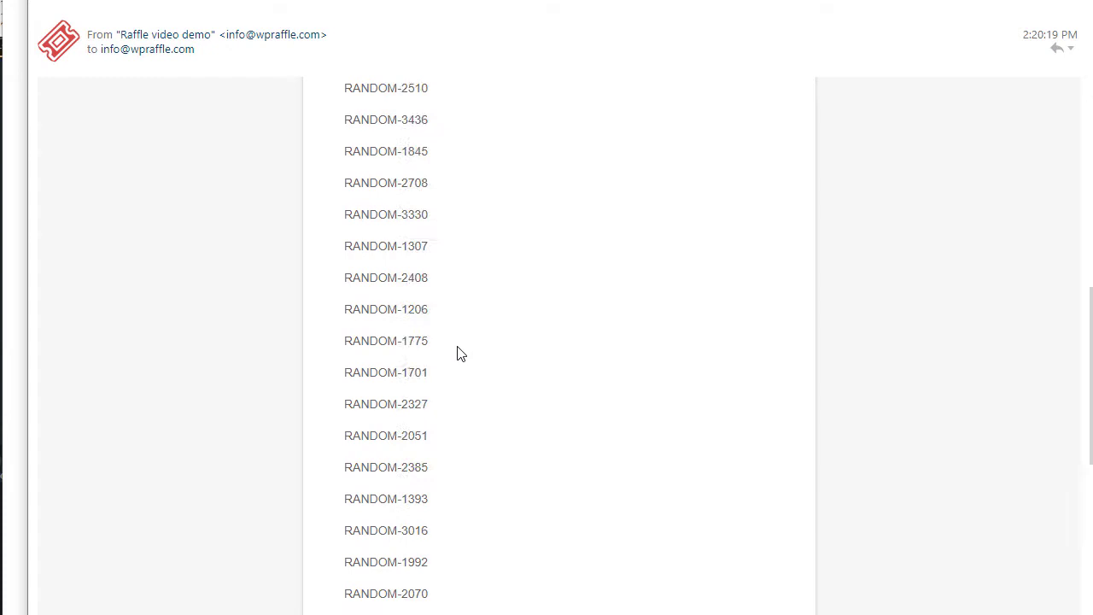
pyautogui.scroll(5, 458, 355)
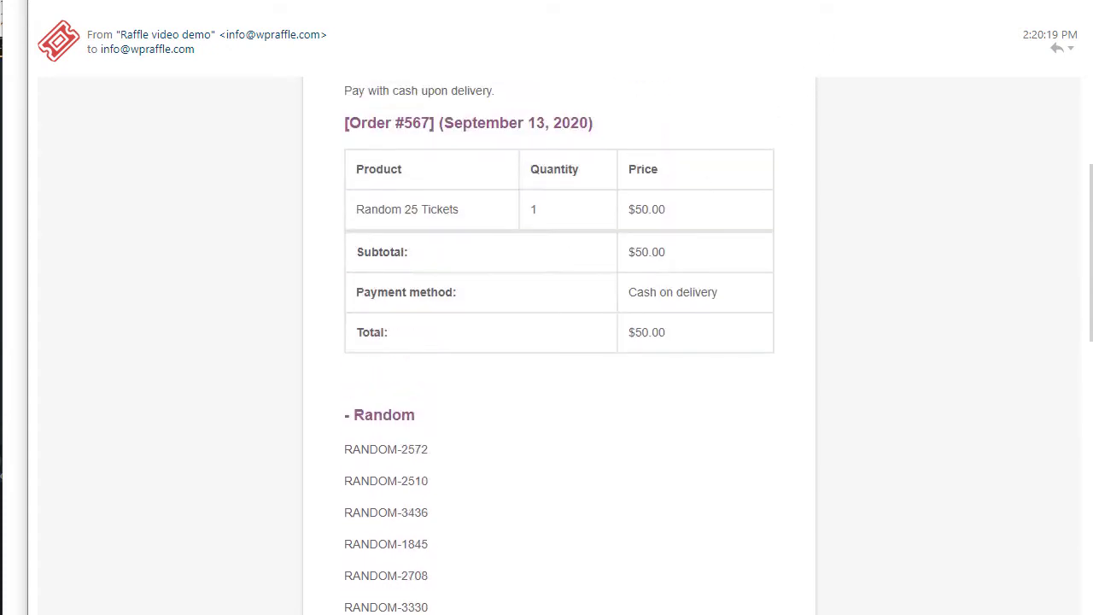